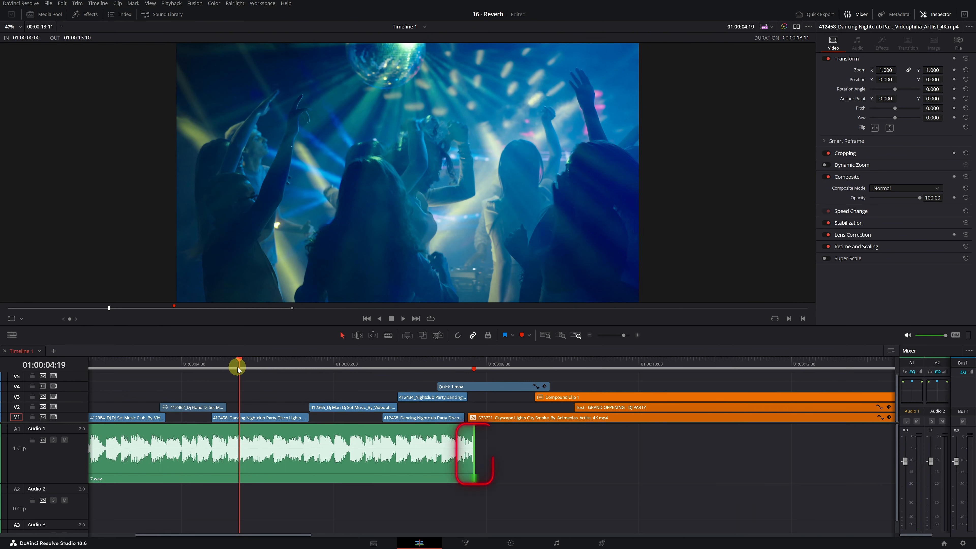
# Split the music clip on Audio 1 at 01:00:07:15, shortly before its end
pyautogui.press('space')
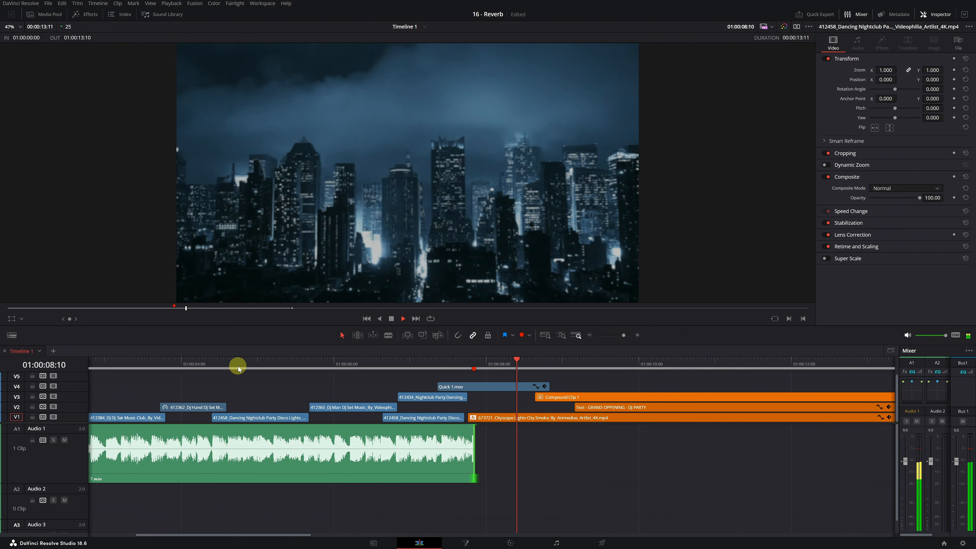
pyautogui.press('space')
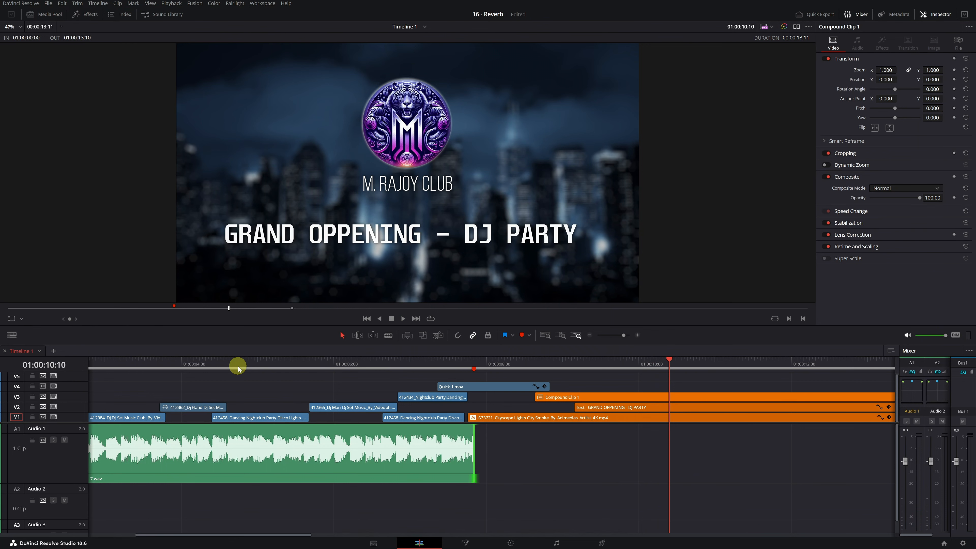
pyautogui.click(455, 364)
pyautogui.click(637, 335)
pyautogui.click(637, 335)
pyautogui.click(637, 335)
pyautogui.press('b')
pyautogui.click(491, 430)
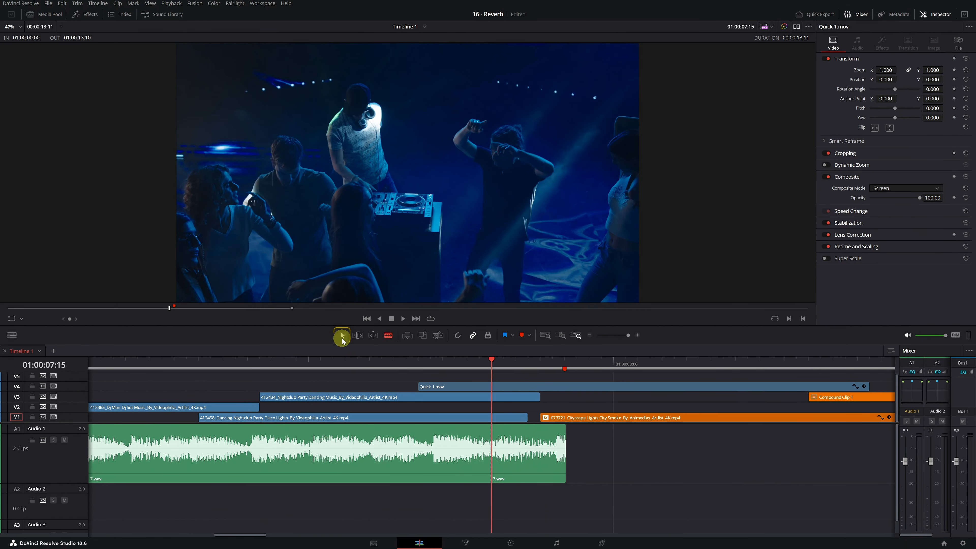
pyautogui.click(342, 336)
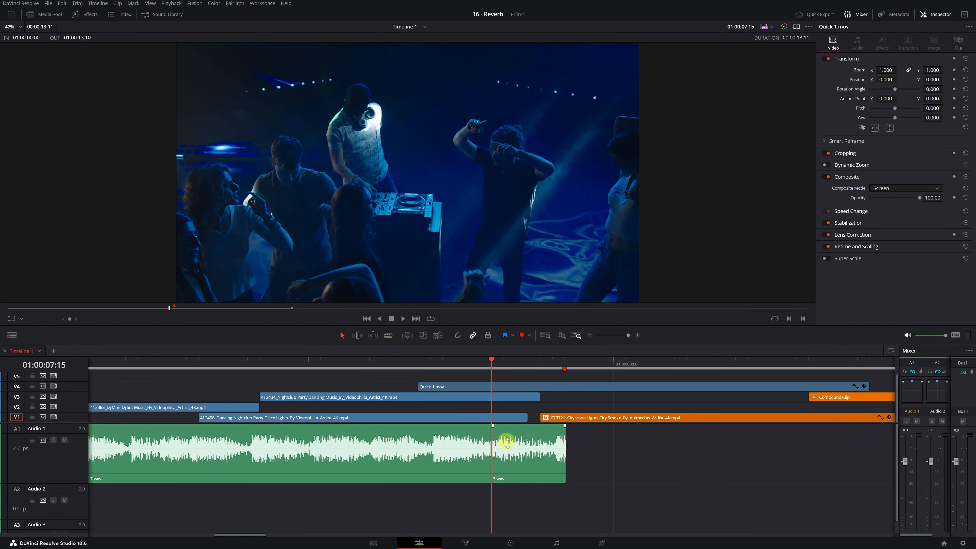
# Duplicate the short end piece of the music onto Audio 2 and extend the copy to the end of the video
pyautogui.click(532, 461)
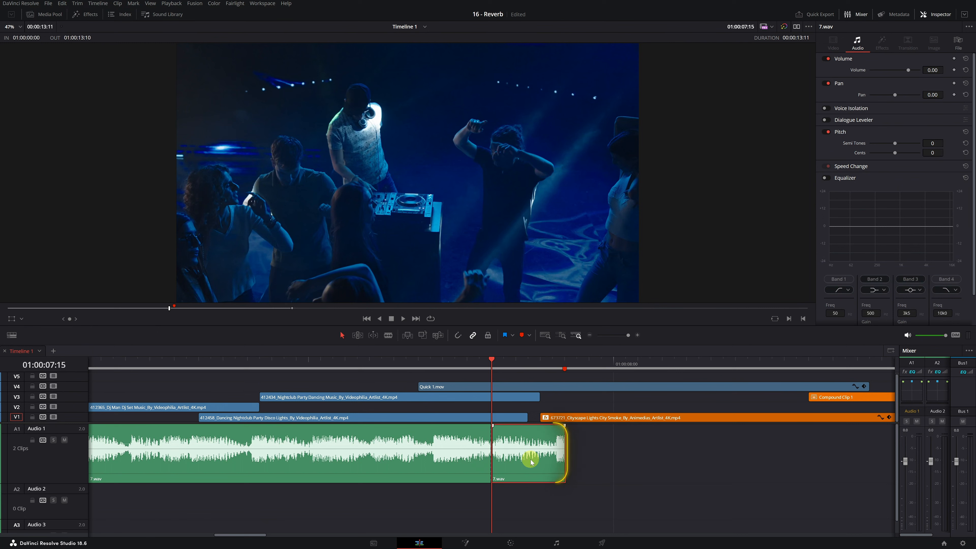
pyautogui.moveTo(531, 459); pyautogui.dragTo(531, 492)
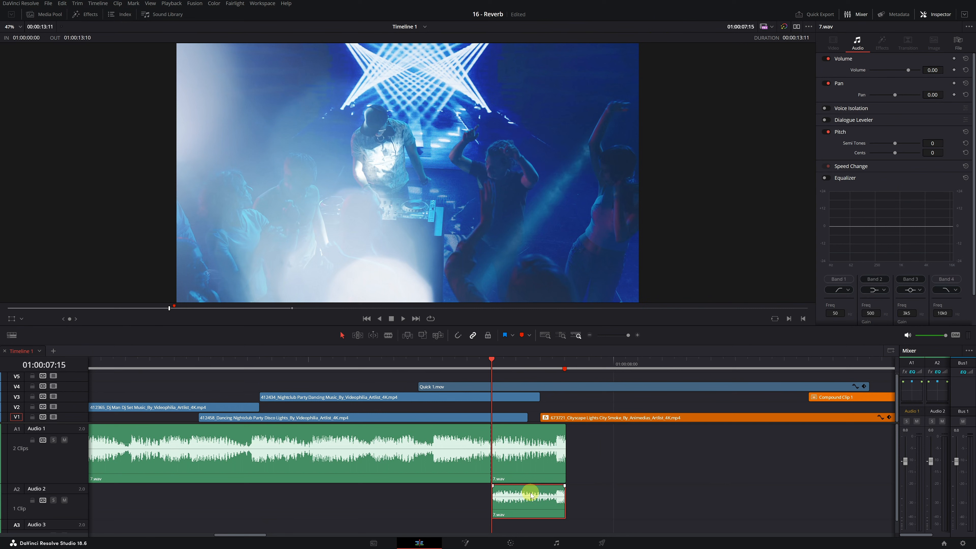
pyautogui.click(590, 335)
pyautogui.click(590, 335)
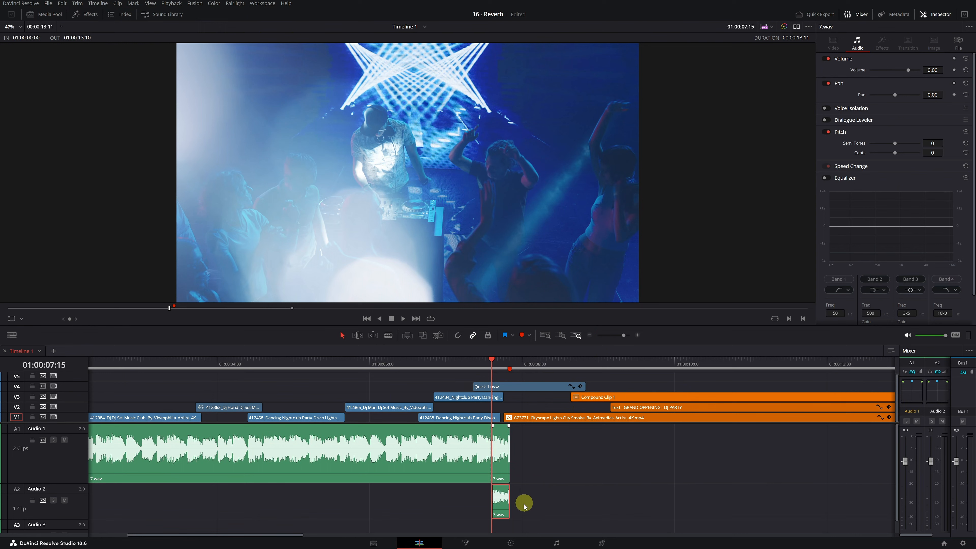
pyautogui.moveTo(509, 506); pyautogui.dragTo(731, 508)
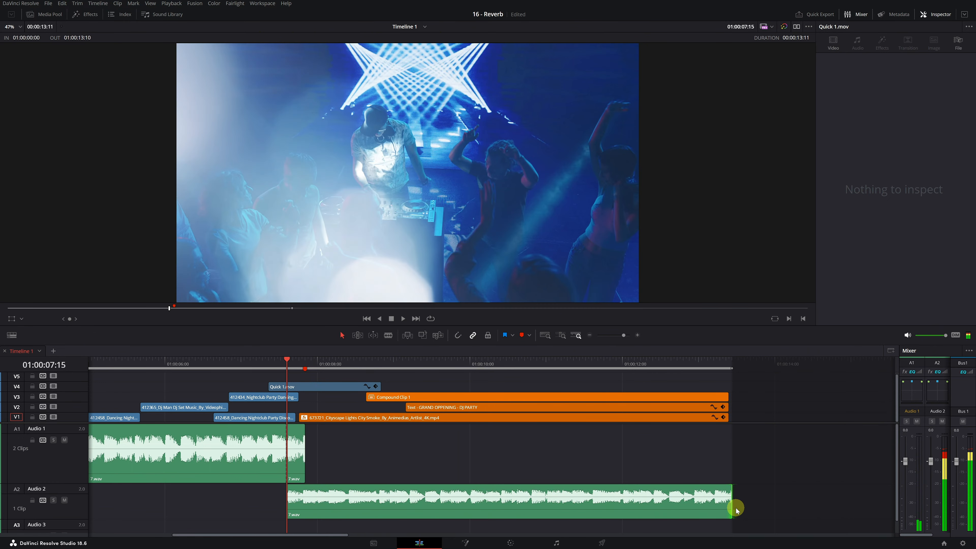
# Keyframe the Audio 2 clip's volume at 0.00 on 01:00:07:22 and at -100.00 on 01:00:07:23
pyautogui.click(299, 456)
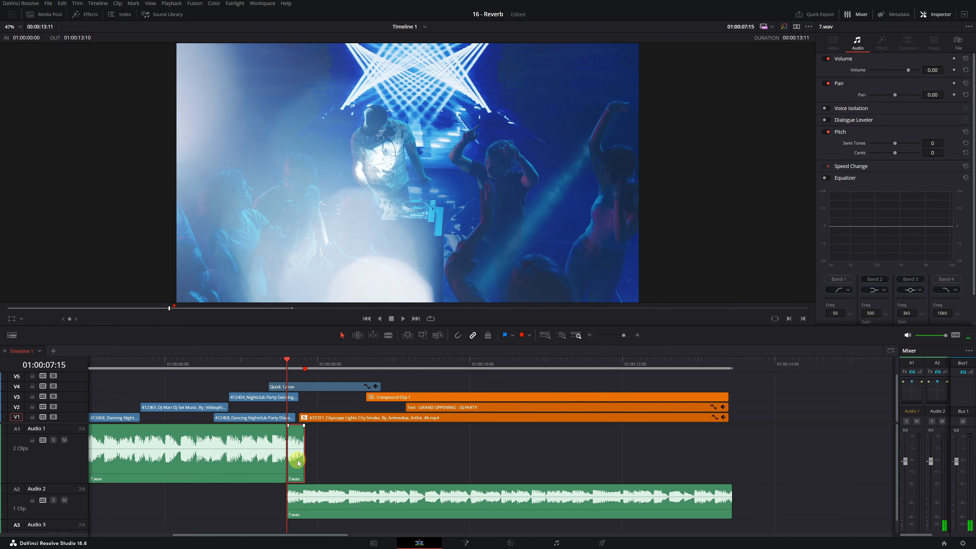
pyautogui.click(311, 506)
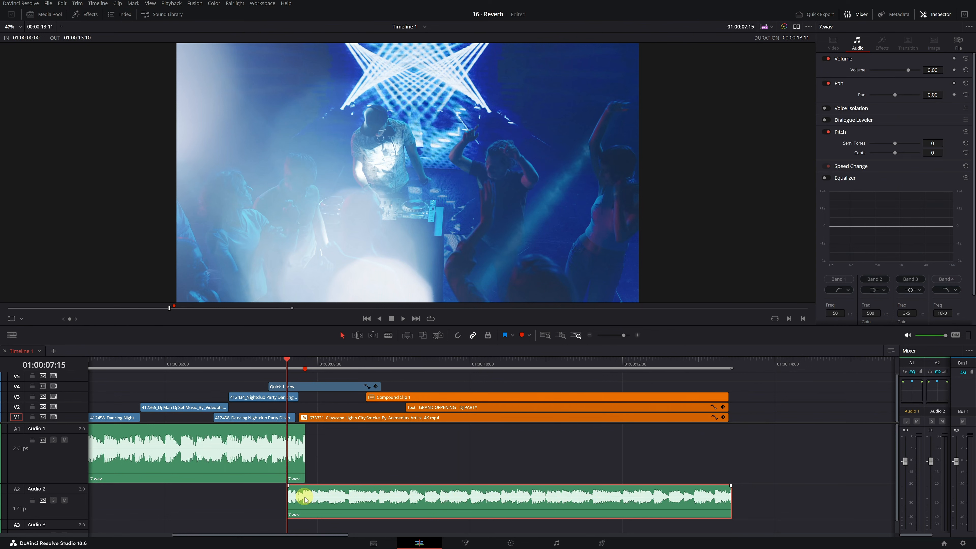
pyautogui.click(304, 365)
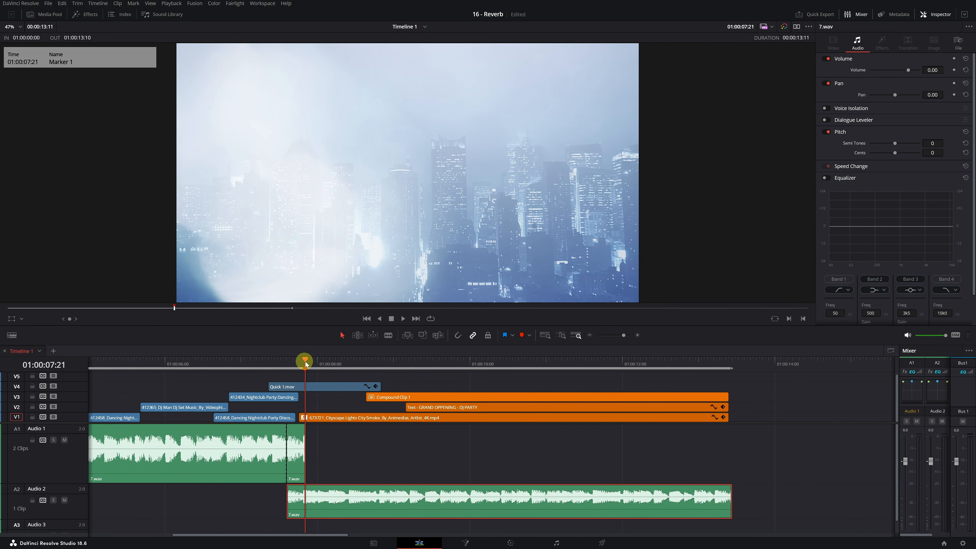
pyautogui.click(638, 335)
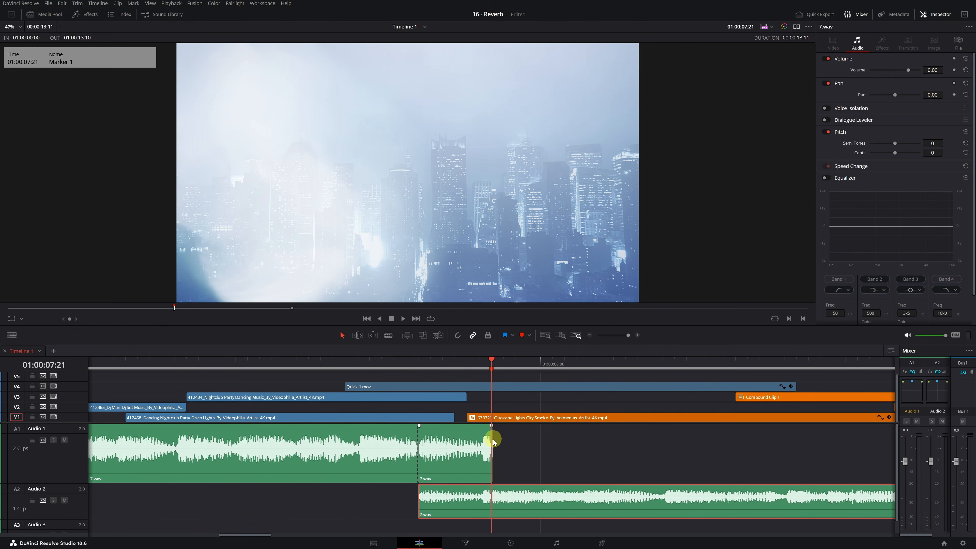
pyautogui.click(503, 363)
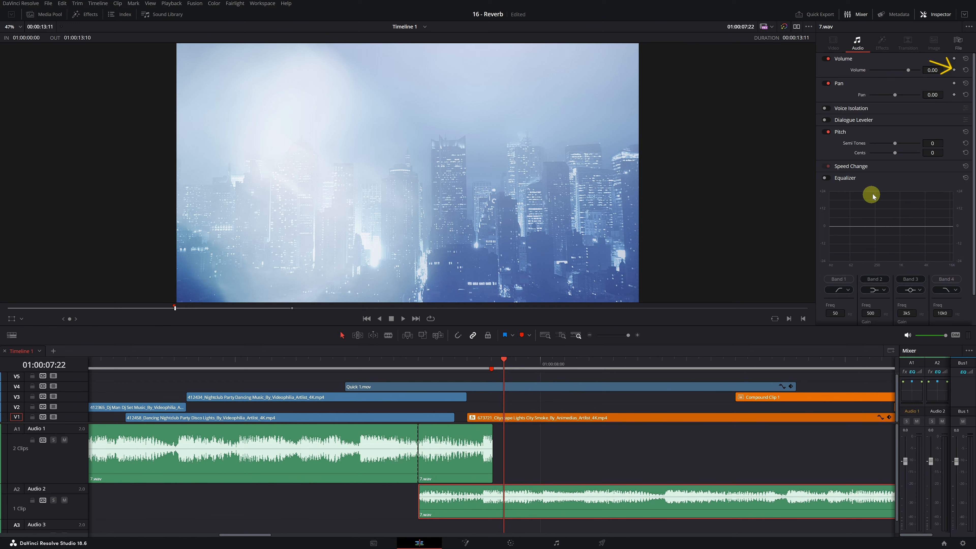
pyautogui.click(953, 70)
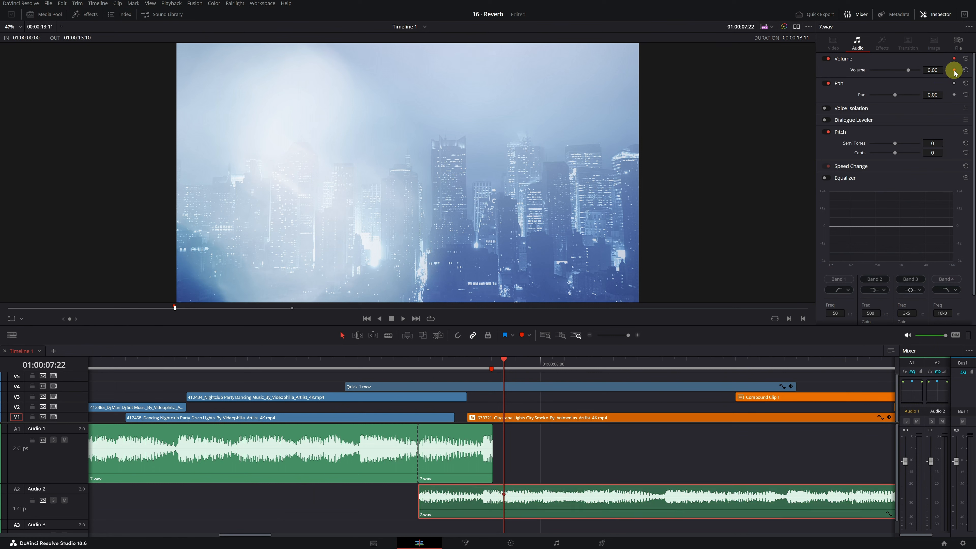
pyautogui.click(515, 360)
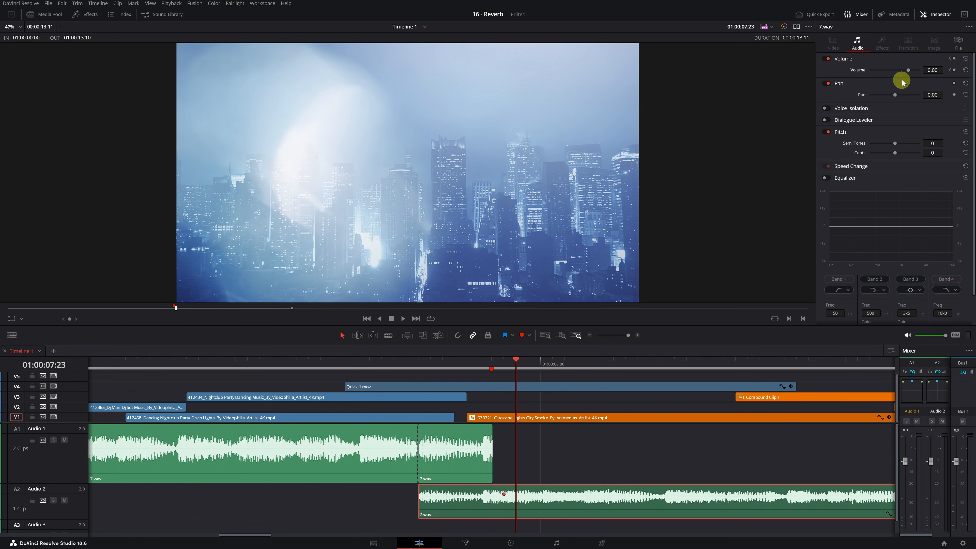
pyautogui.moveTo(907, 71); pyautogui.dragTo(862, 70)
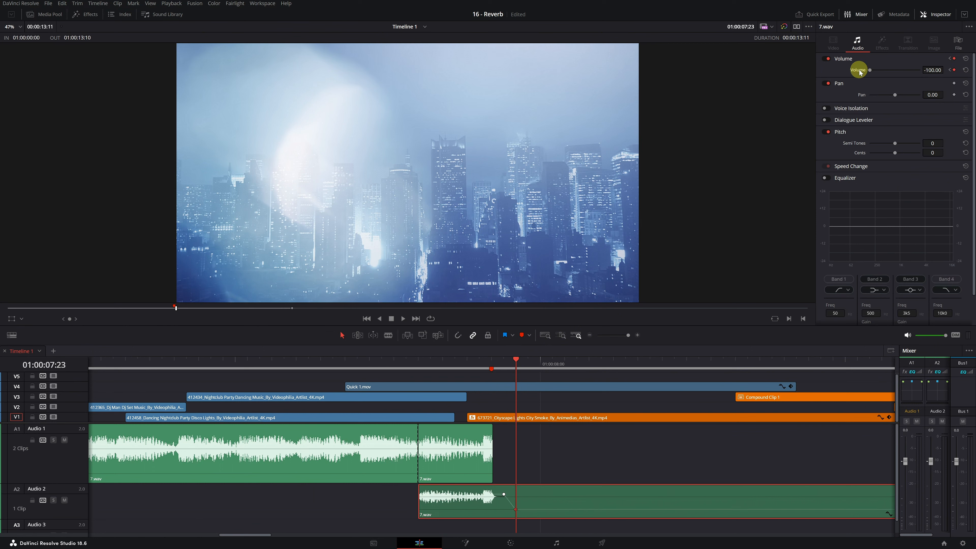
# Search the Audio FX for "reverb" and apply the Fairlight Reverb effect to the Audio 2 clip
pyautogui.hotkey('ctrl', '-')
pyautogui.hotkey('ctrl', '-')
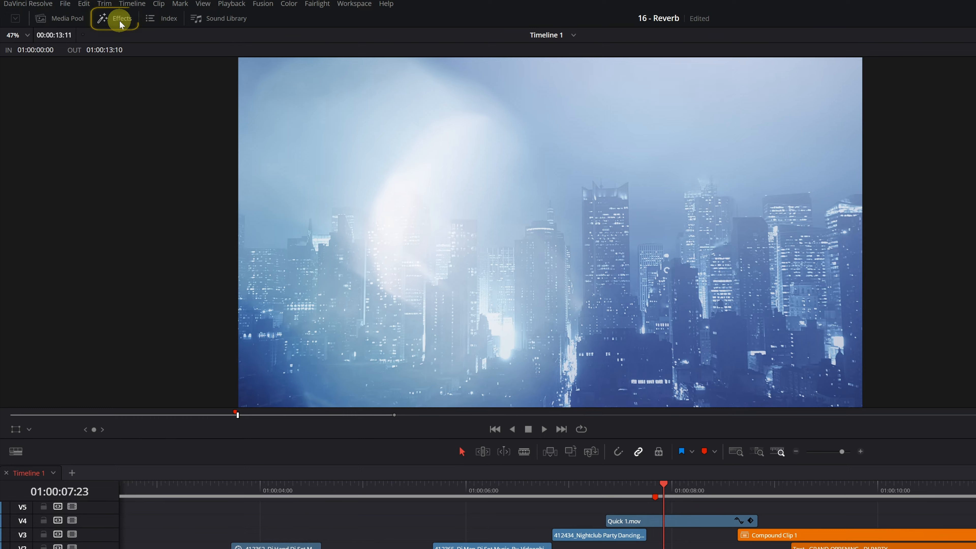
pyautogui.click(85, 14)
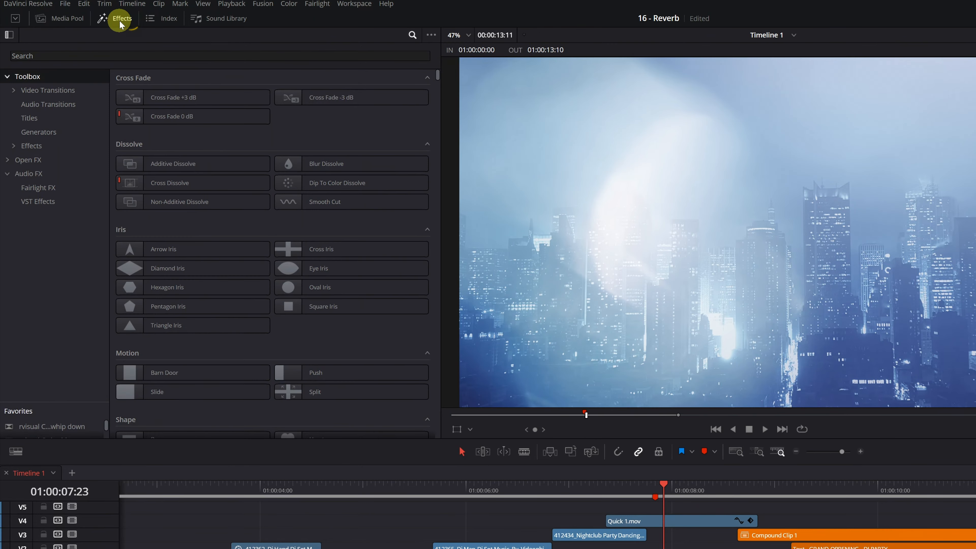
pyautogui.click(29, 174)
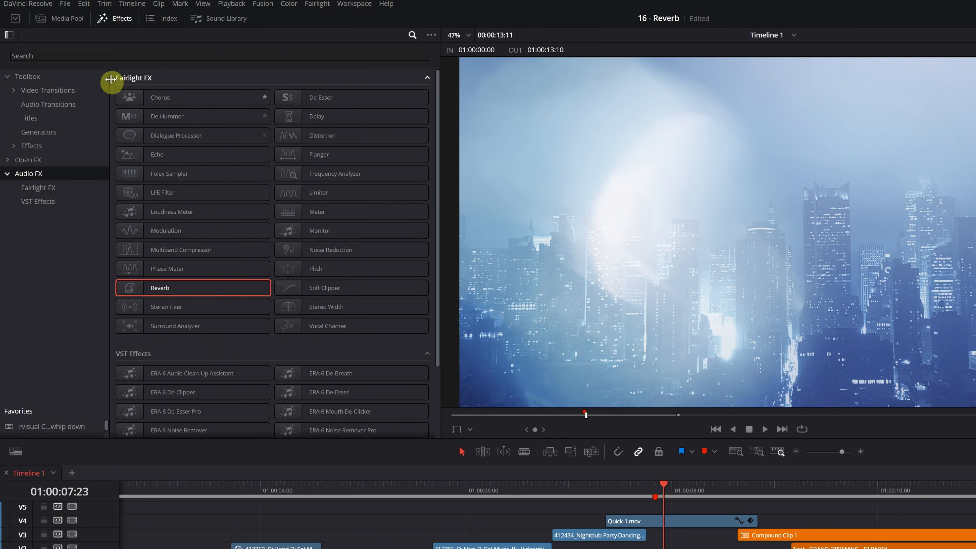
pyautogui.click(98, 55)
pyautogui.write('reverb')
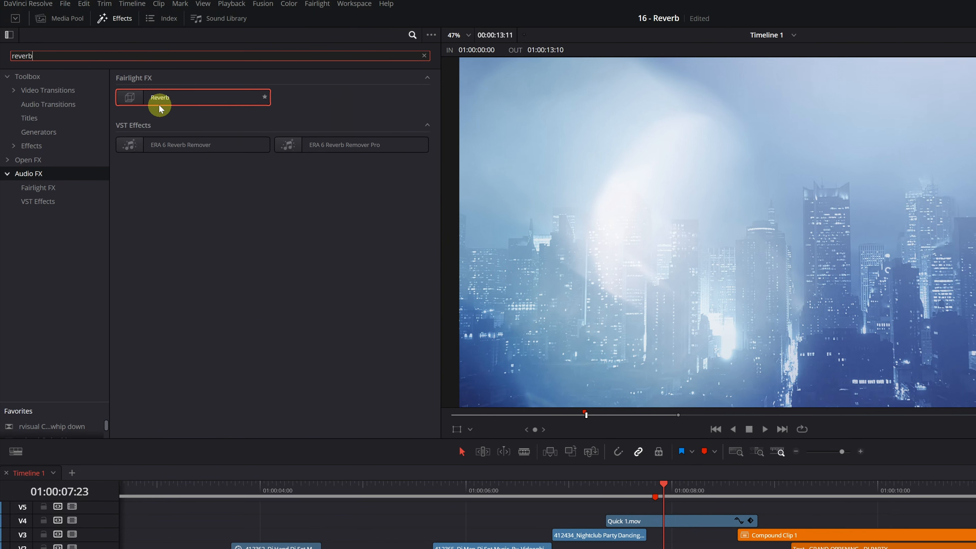
pyautogui.click(160, 104)
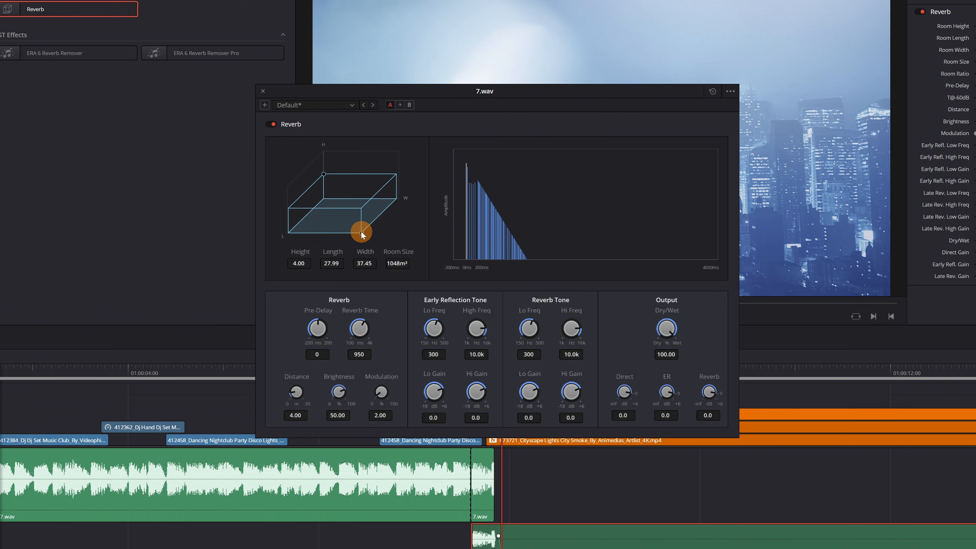
# Resize the Reverb effect's room to a length of about 7.47 and a width of about 9.80
pyautogui.moveTo(510, 333); pyautogui.dragTo(489, 321)
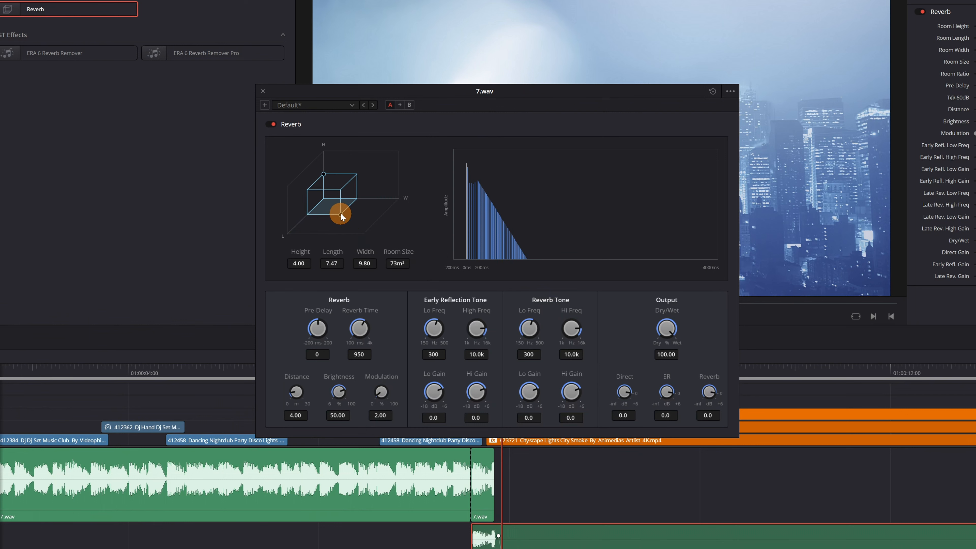